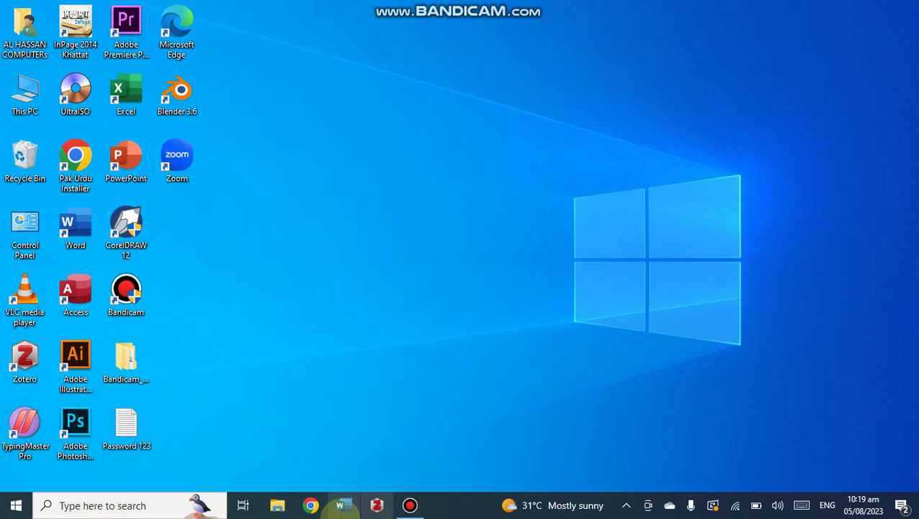
Launch Google Chrome from the Windows taskbar.
left_click(303, 505)
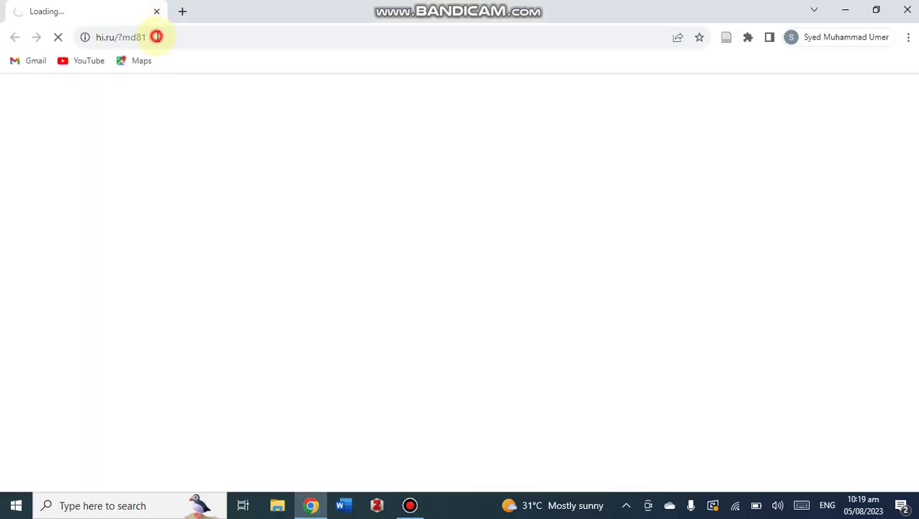
Load business.facebook.com in Chrome in place of the hi.ru start page.
left_click(157, 37)
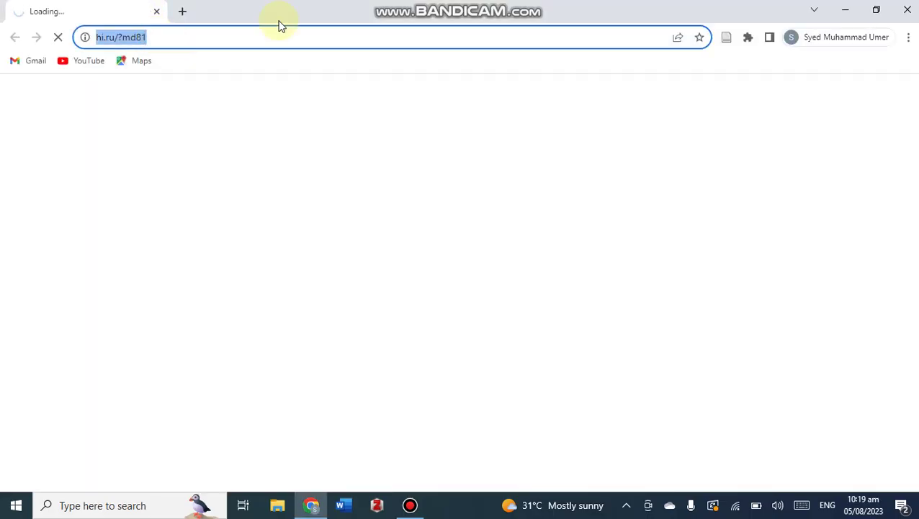
type("B")
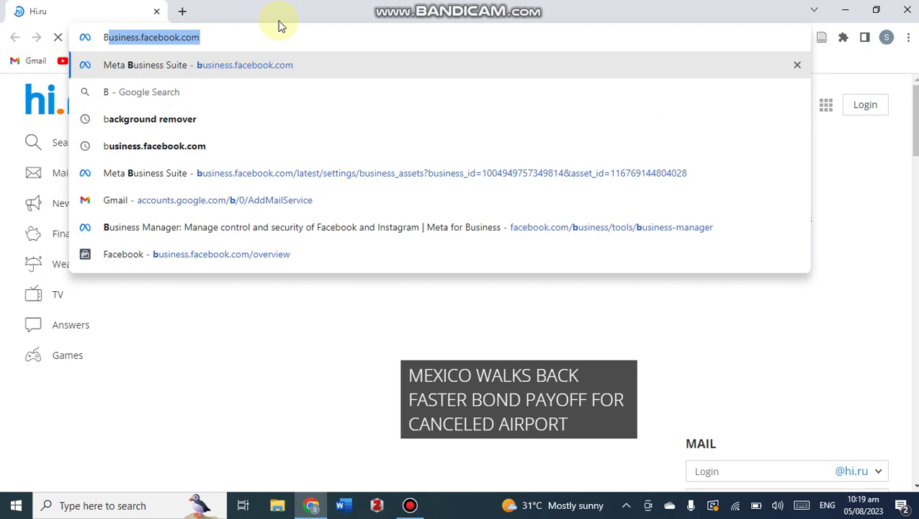
type("usine")
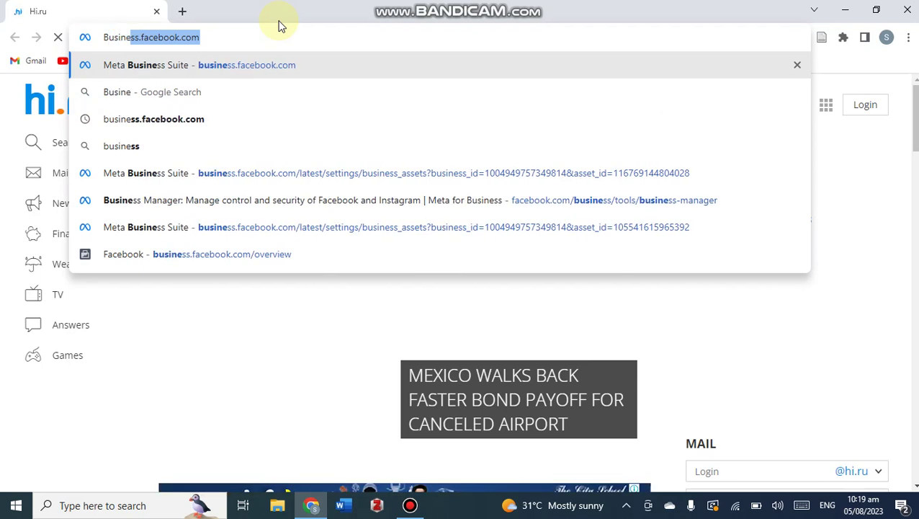
type("ss.fa")
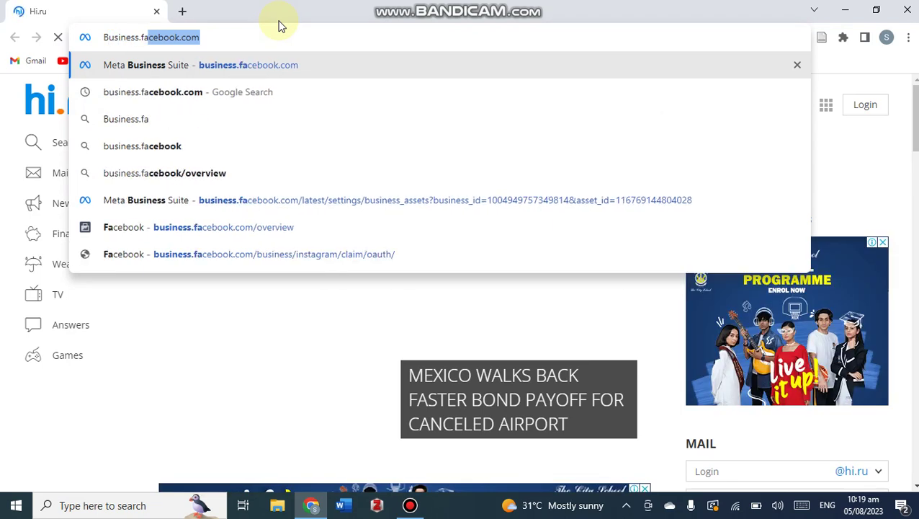
type("cebook.co")
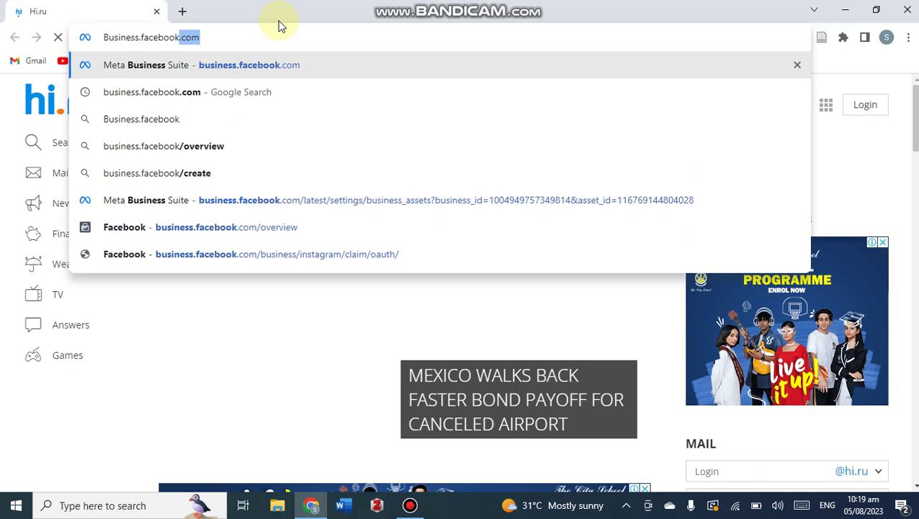
type("m")
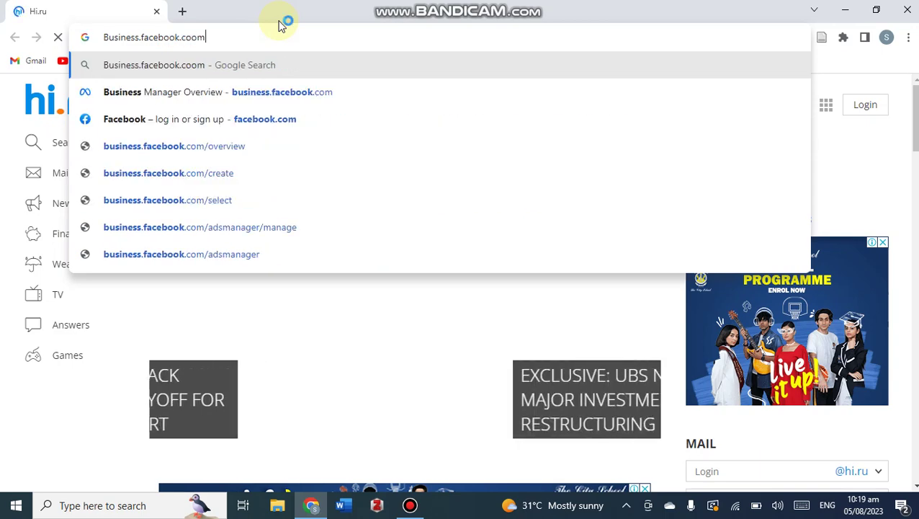
key("BackSpace")
type("m")
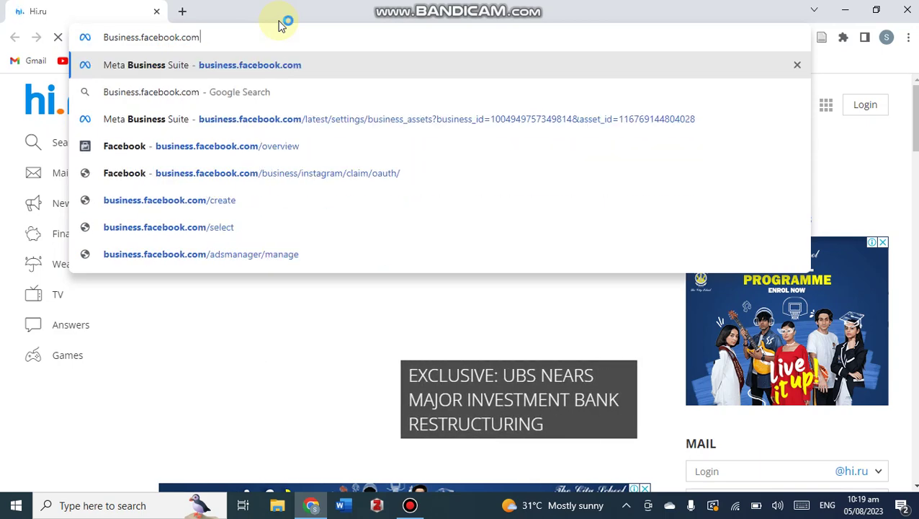
key("Return")
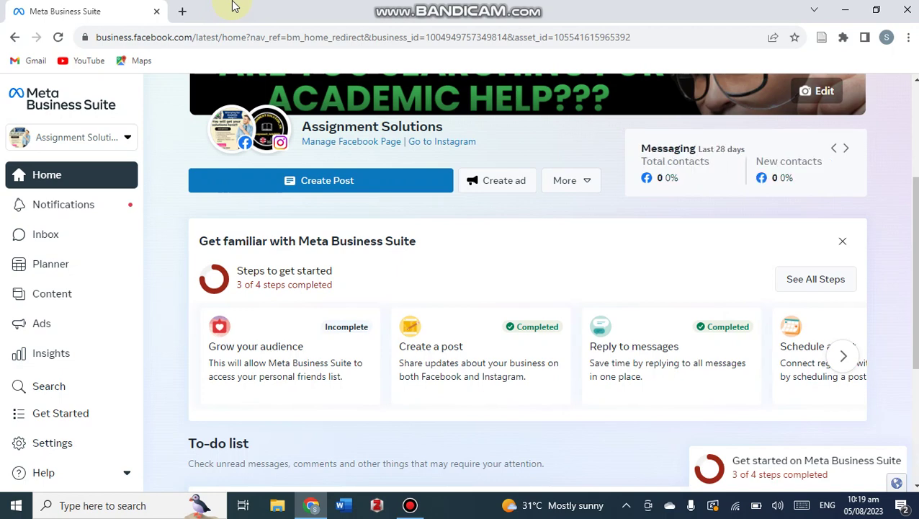
scroll(166, 194, "down", 3)
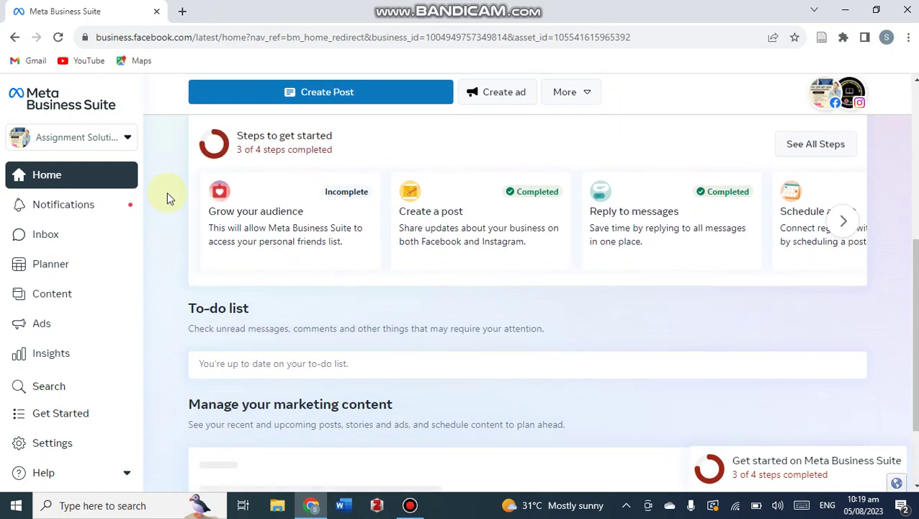
scroll(178, 157, "up", 3)
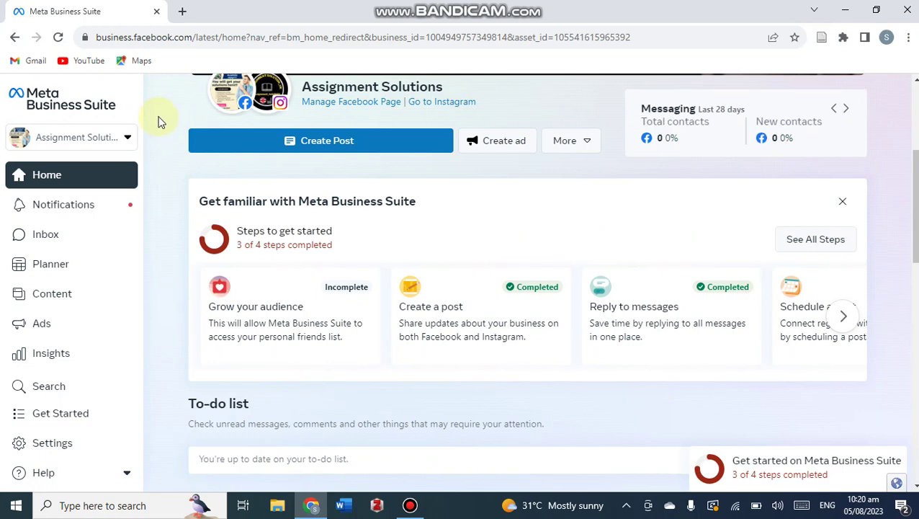
scroll(143, 151, "down", 3)
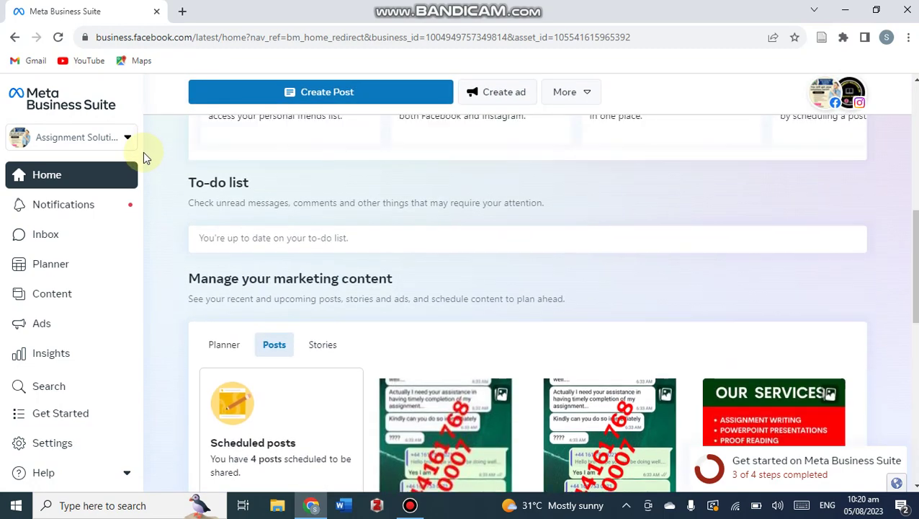
scroll(142, 151, "up", 5)
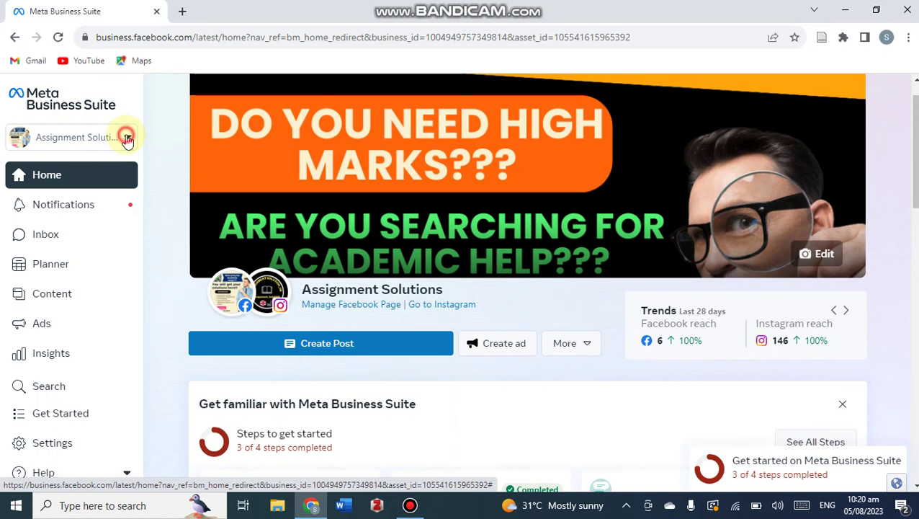
left_click(128, 139)
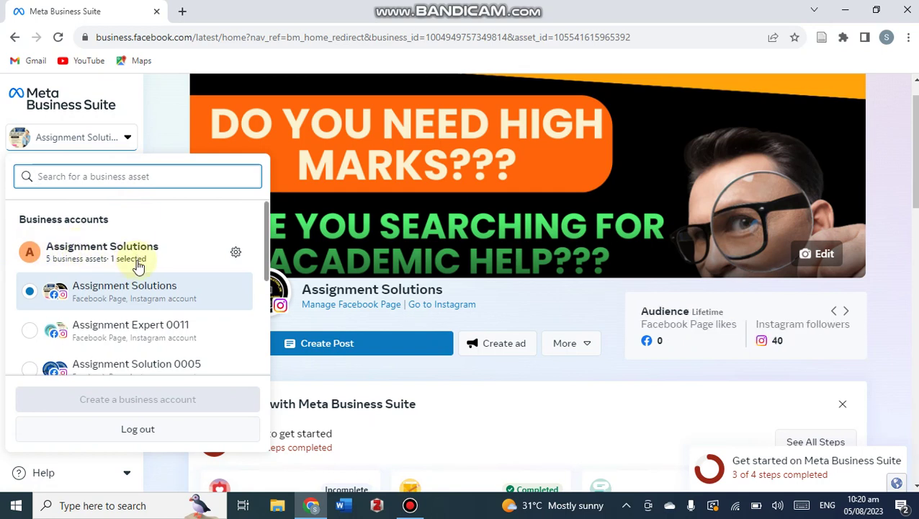
scroll(82, 221, "down", 1)
scroll(67, 226, "up", 1)
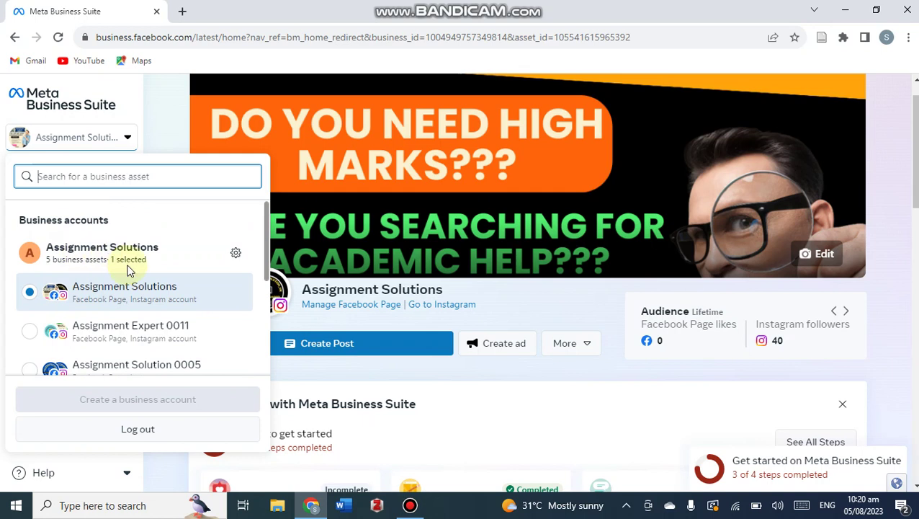
scroll(136, 273, "down", 1)
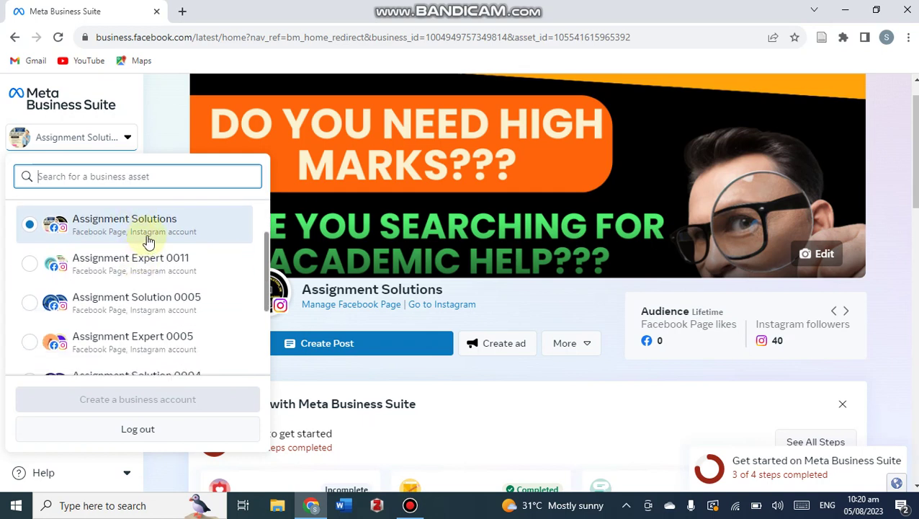
scroll(140, 257, "down", 1)
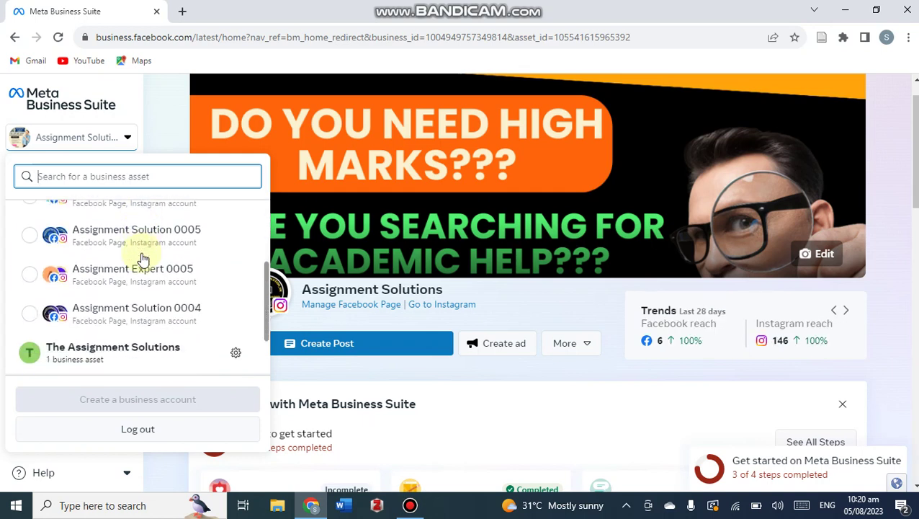
scroll(137, 258, "up", 1)
scroll(147, 303, "down", 2)
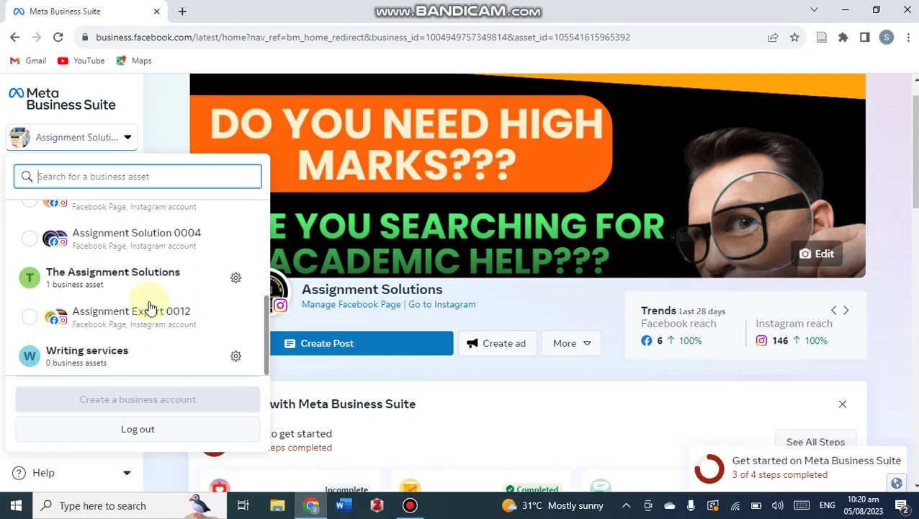
scroll(65, 247, "up", 3)
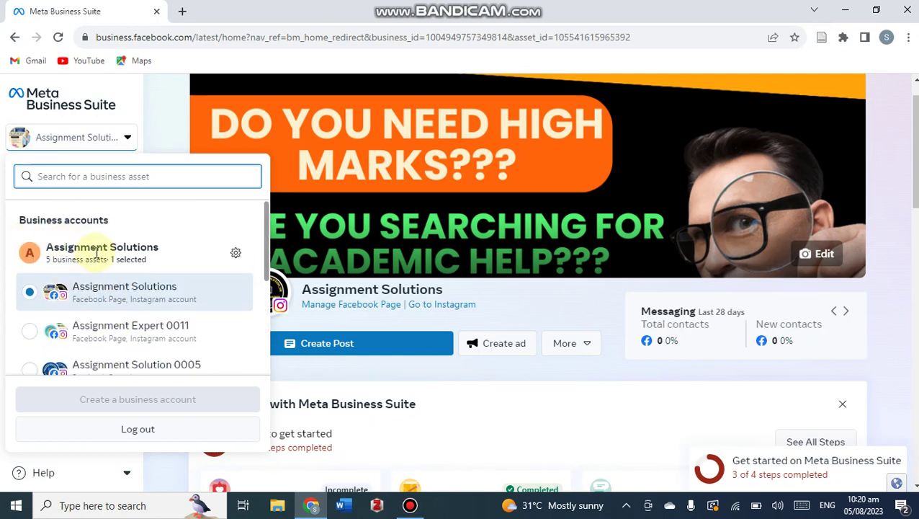
scroll(93, 253, "down", 2)
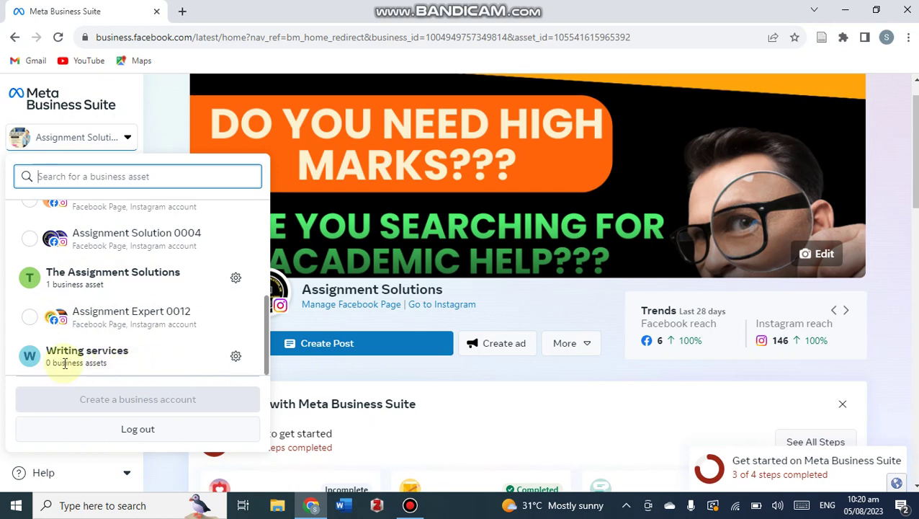
left_click(162, 135)
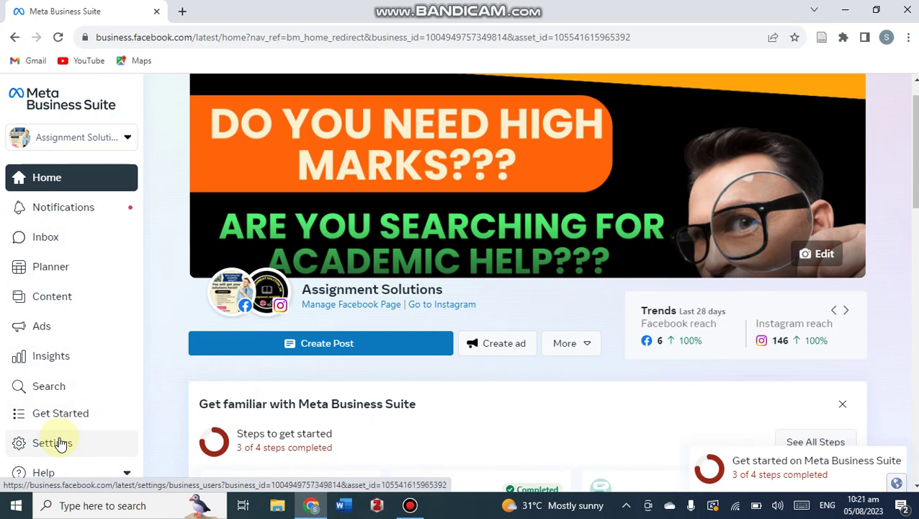
left_click(61, 443)
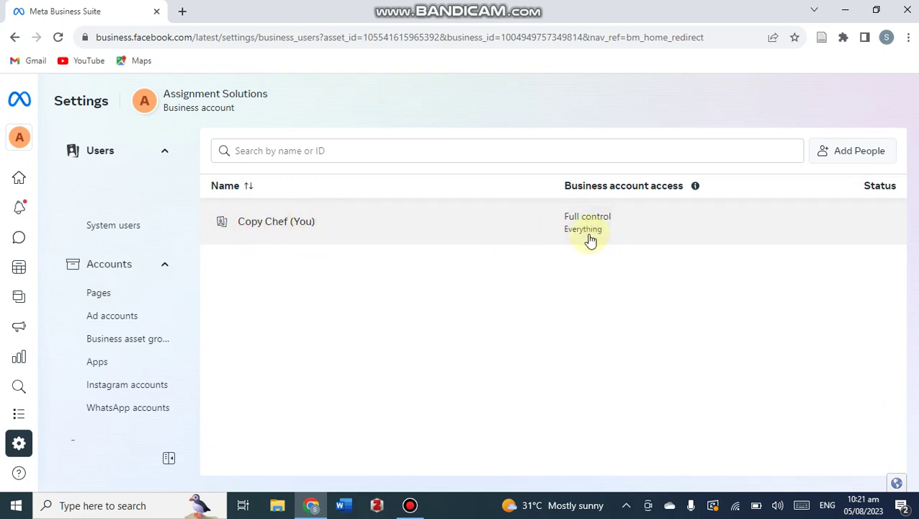
Show the five Facebook Pages under Settings > Accounts > Pages.
left_click(112, 297)
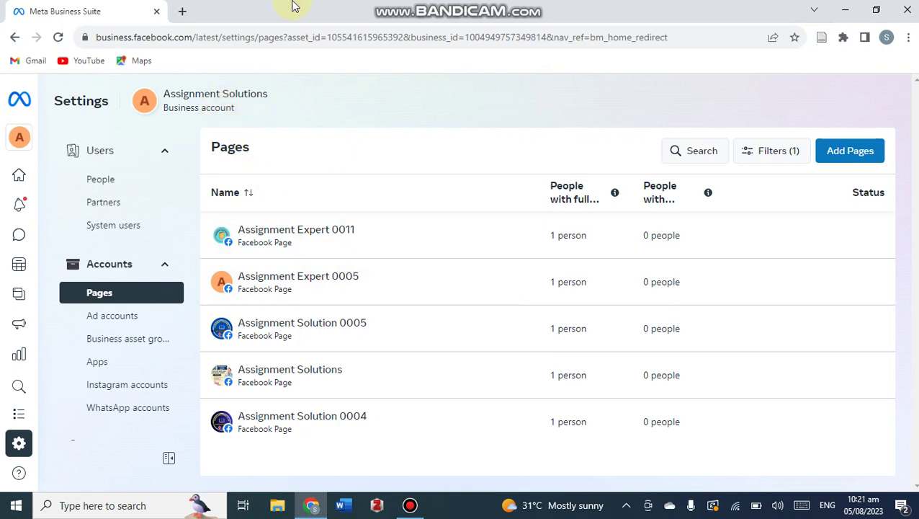
mouse_move(7, 227)
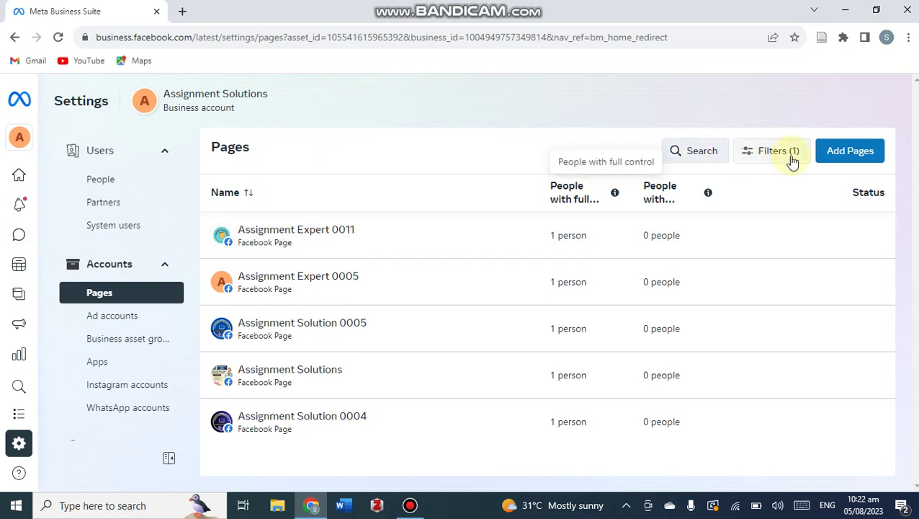
Choose Add Pages > 'Claim an existing Facebook Page'.
left_click(844, 159)
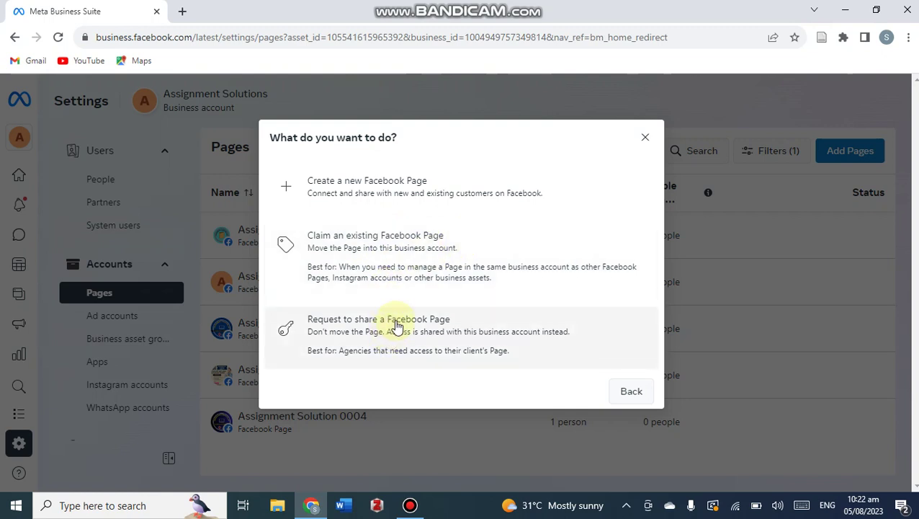
left_click(492, 309)
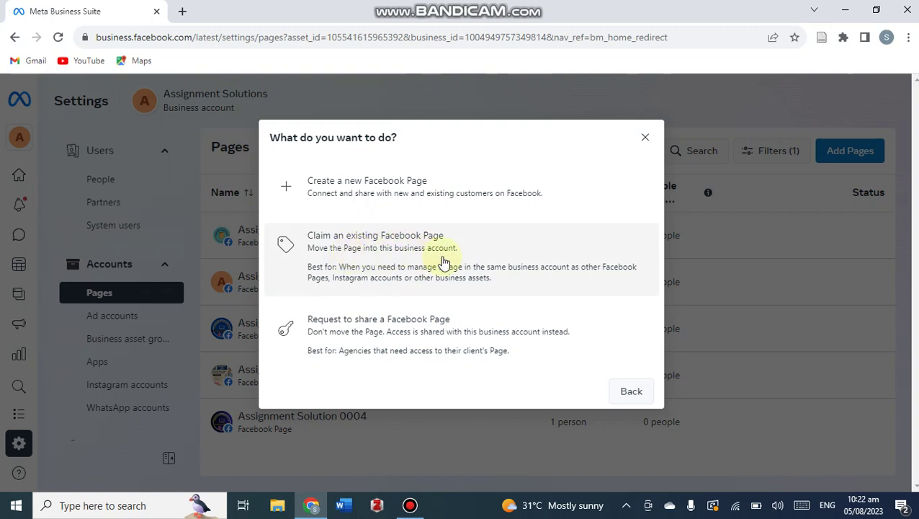
left_click(392, 240)
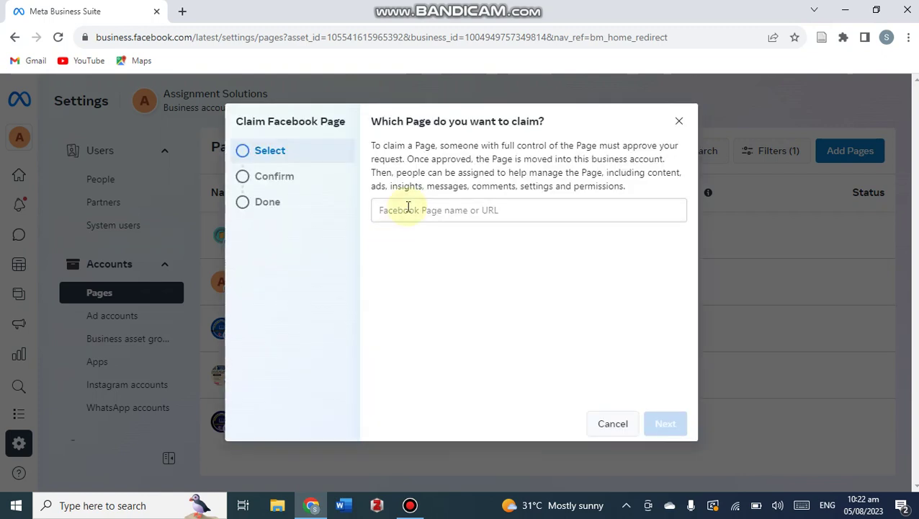
Search 'assi', select Assignment Expert 0012 and advance to the Confirm step.
left_click(408, 208)
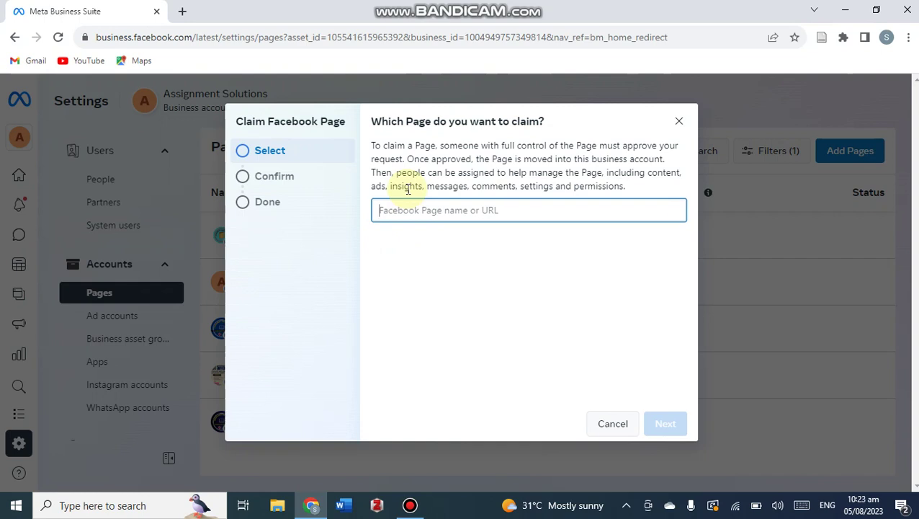
type("assi")
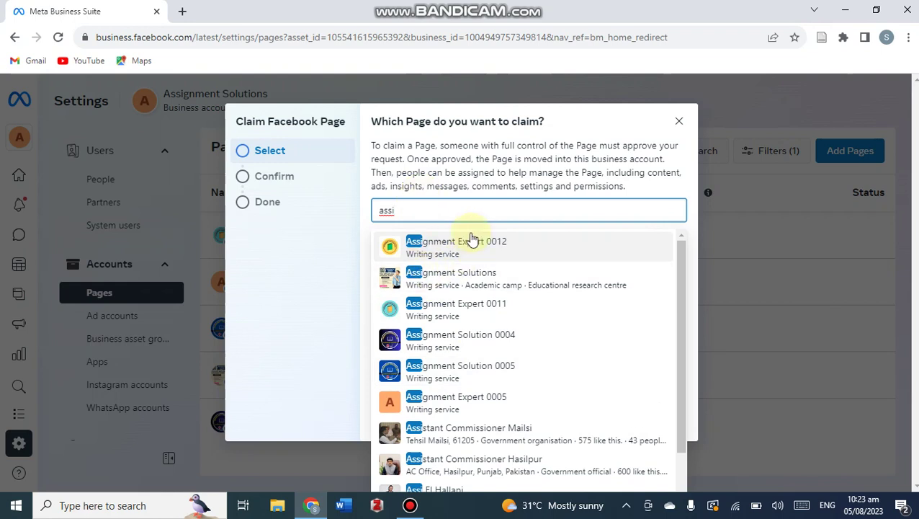
left_click(472, 241)
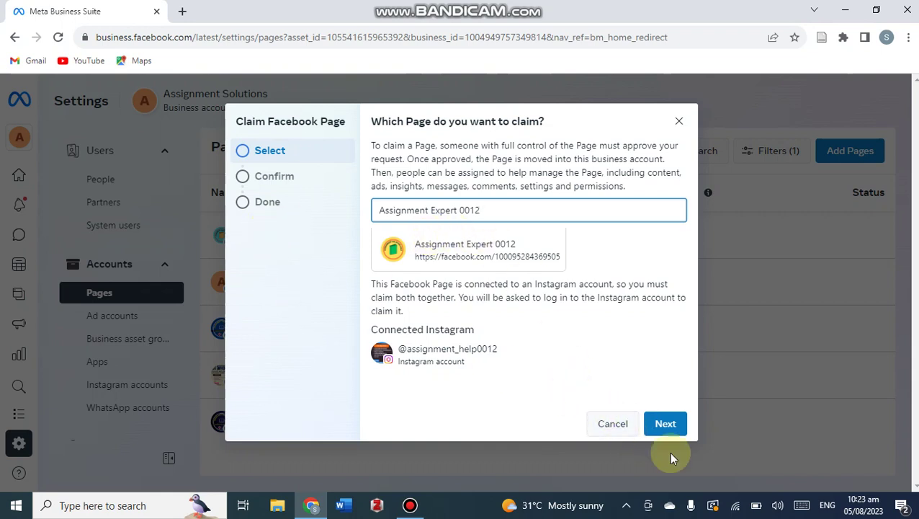
left_click(676, 425)
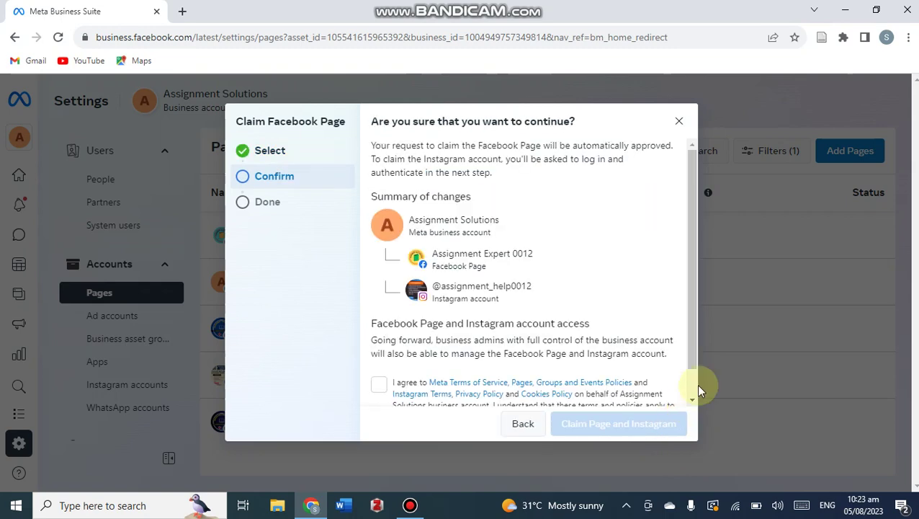
Tick the 'I agree to Meta Terms' checkbox on the Confirm step.
scroll(617, 307, "down", 1)
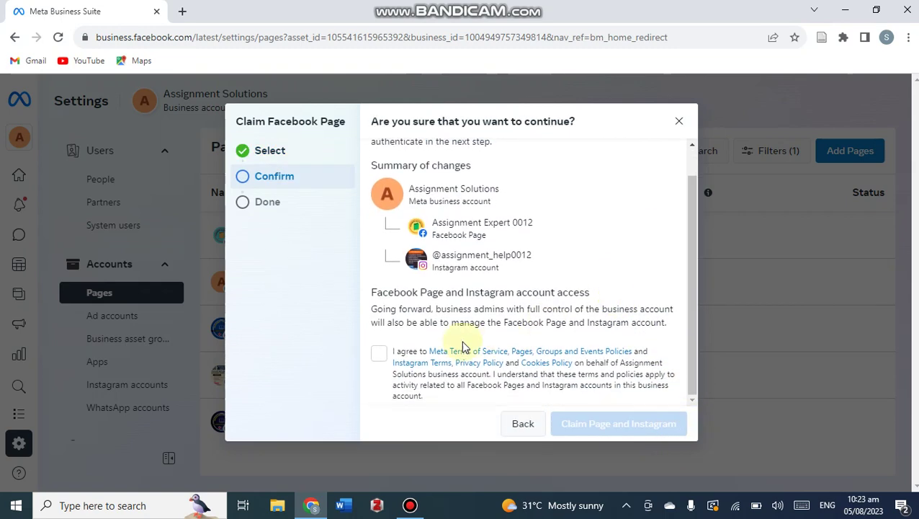
left_click(377, 353)
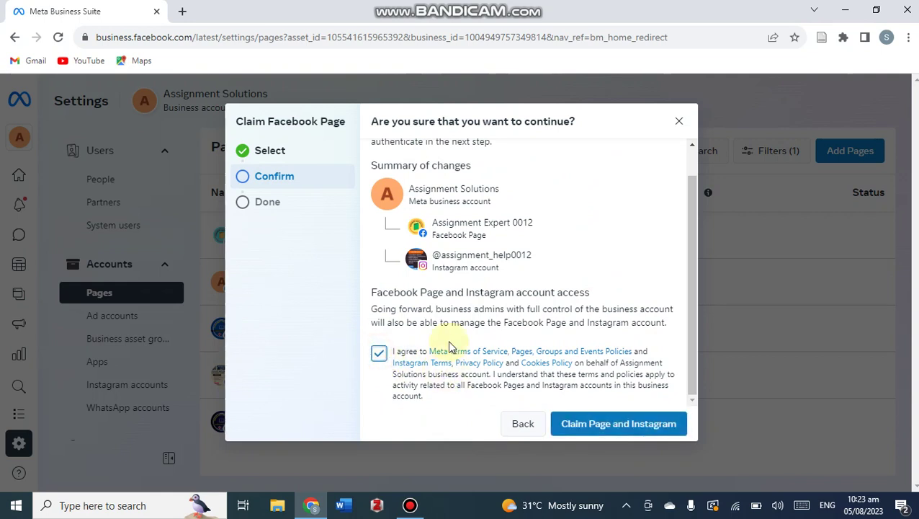
scroll(393, 349, "up", 2)
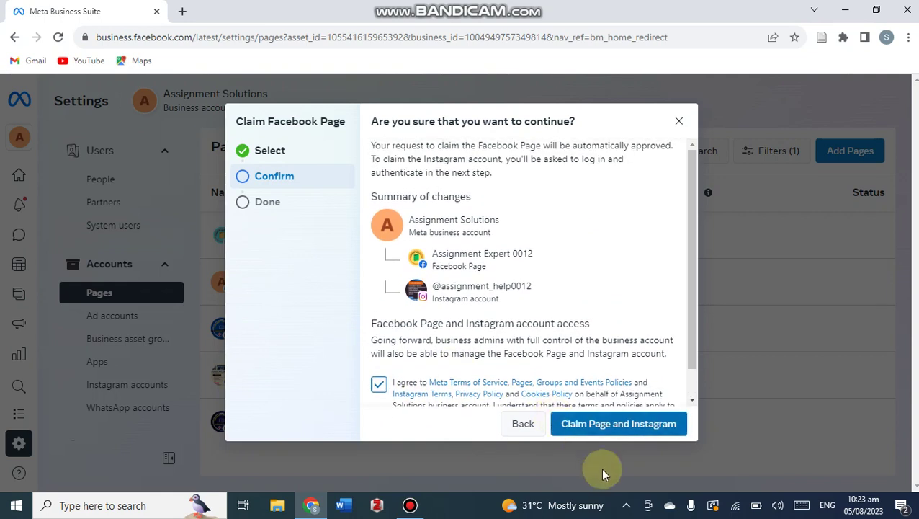
Submit Claim Page and Instagram, fix the prefilled Instagram username and log in.
left_click(596, 428)
right_click(593, 423)
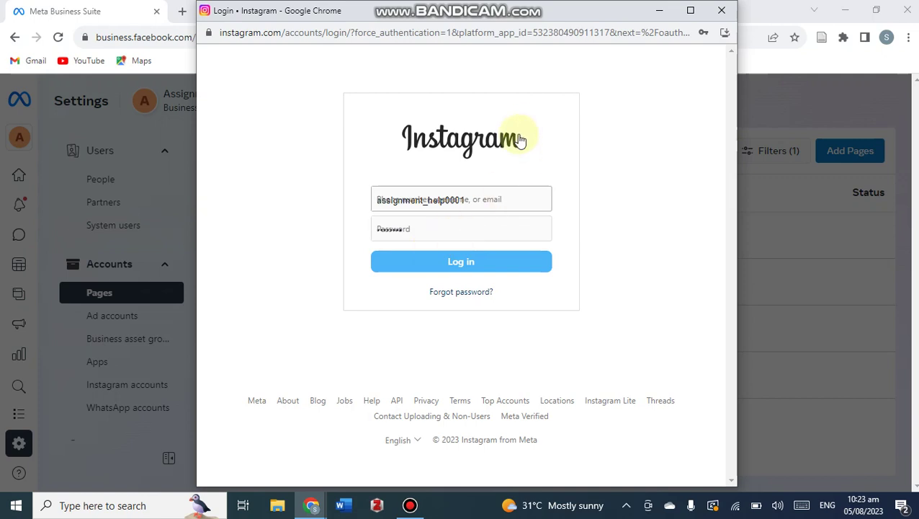
left_click(477, 198)
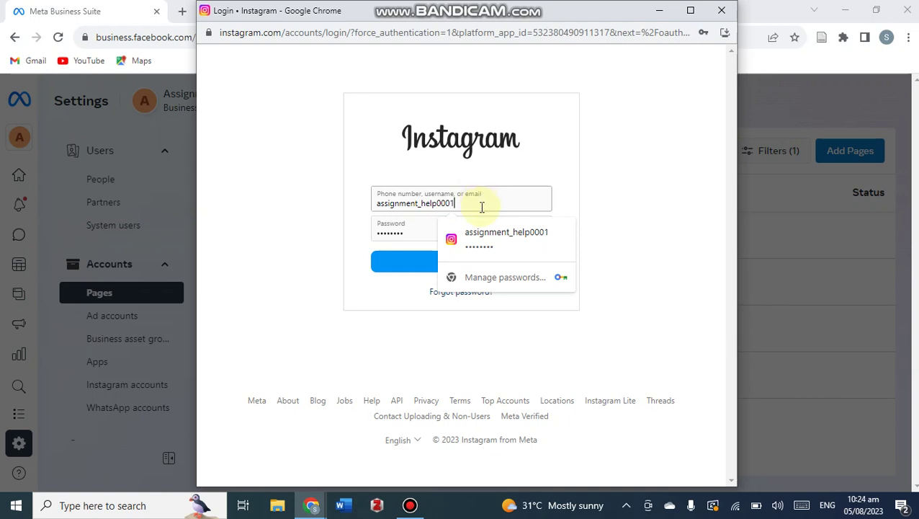
key("BackSpace")
key("BackSpace")
type("12")
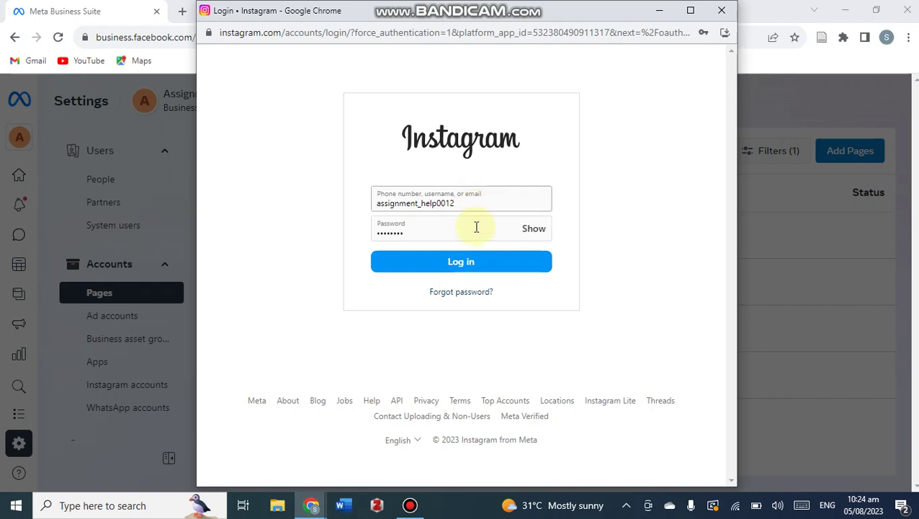
left_click(480, 265)
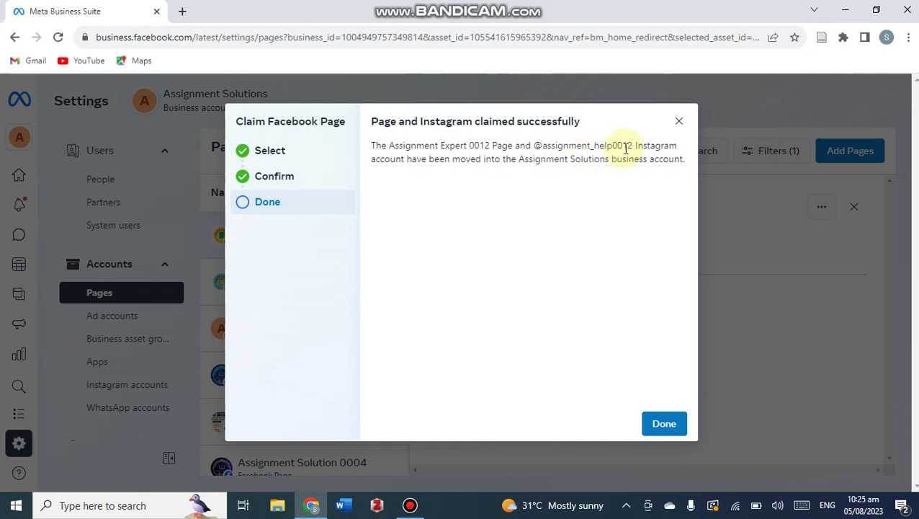
Close the claim confirmation and check Assignment Expert 0012 in the Pages list.
left_click(662, 426)
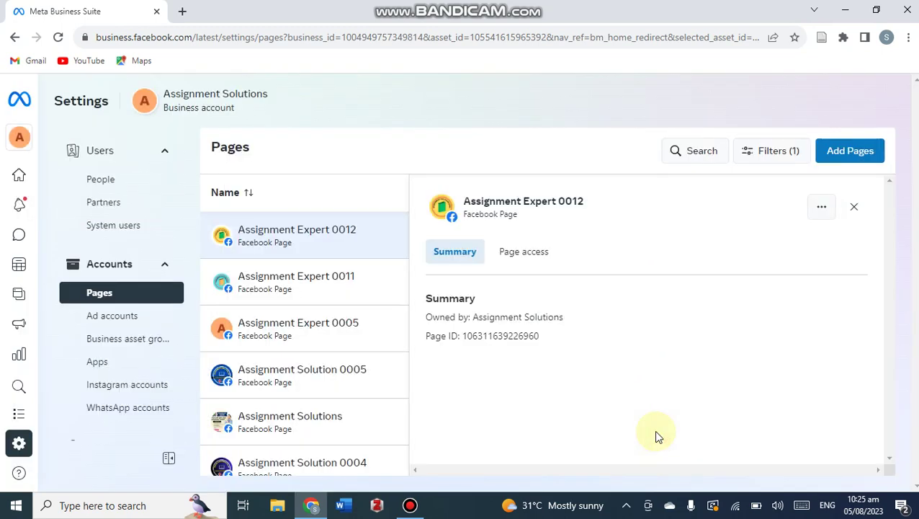
scroll(309, 288, "down", 1)
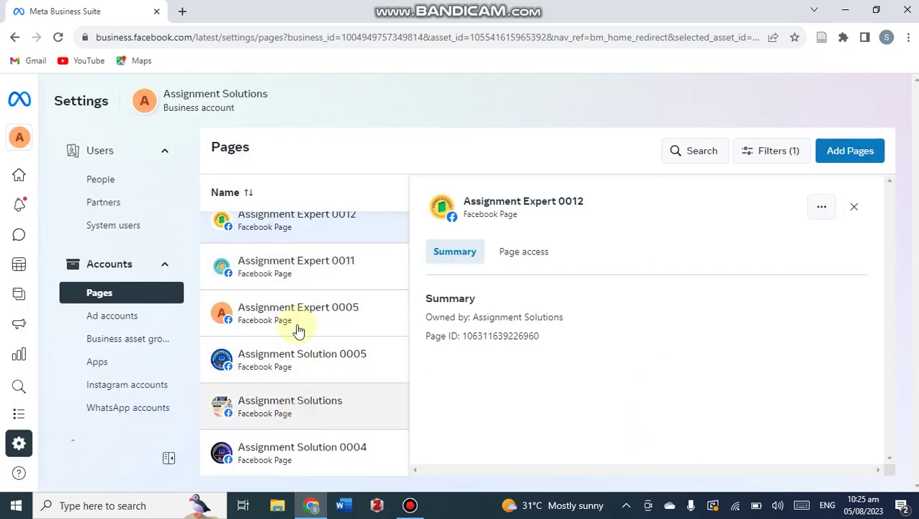
scroll(261, 261, "up", 1)
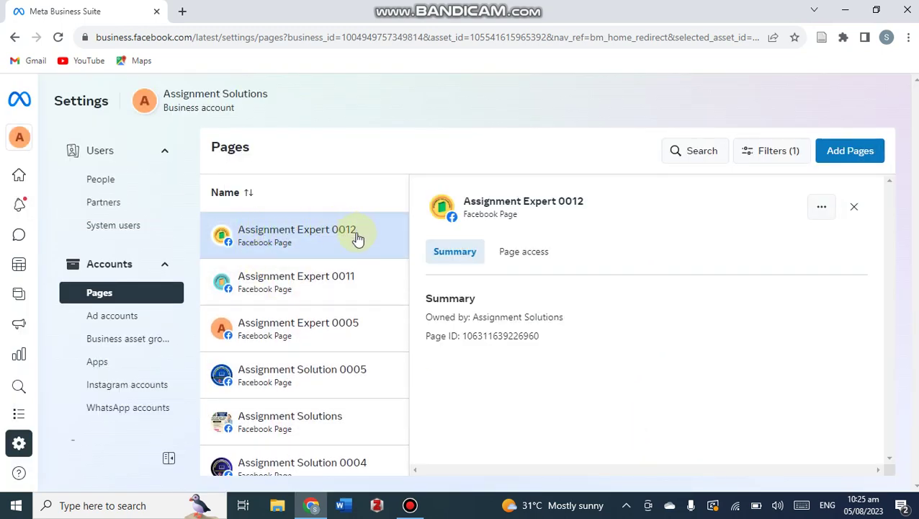
scroll(356, 239, "down", 1)
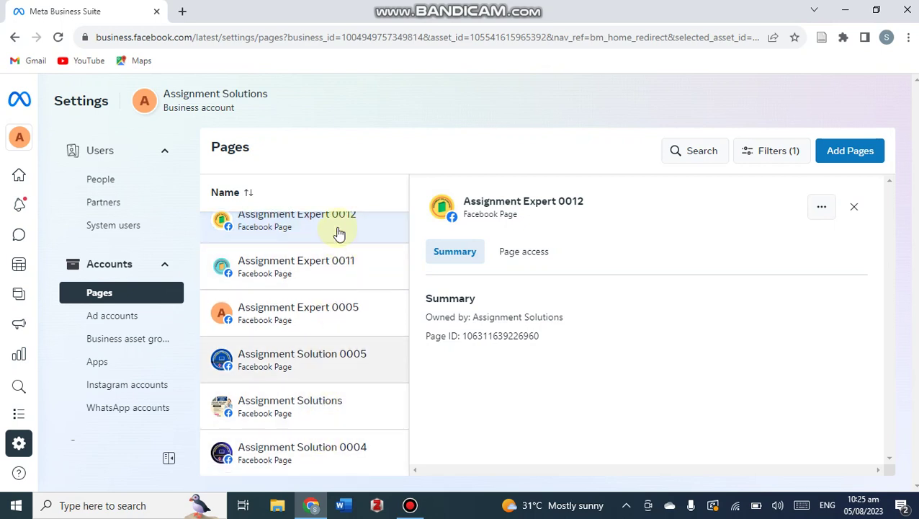
scroll(339, 232, "up", 1)
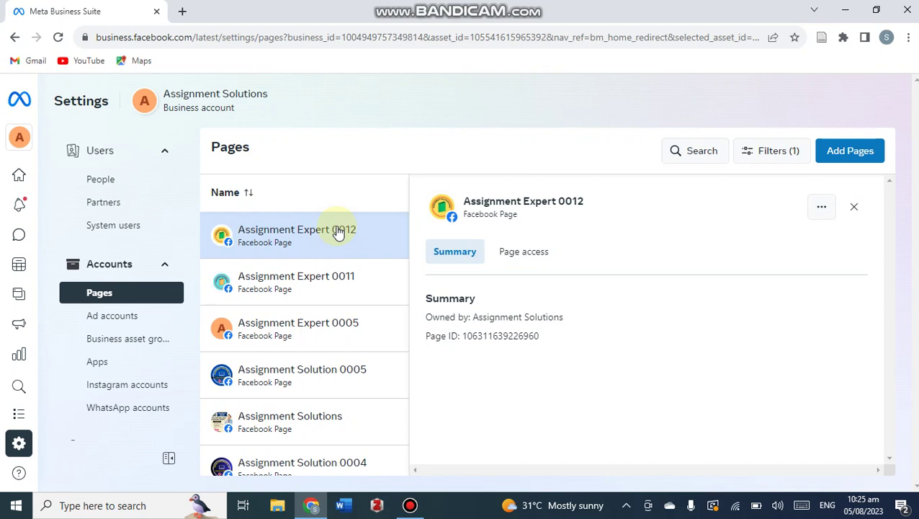